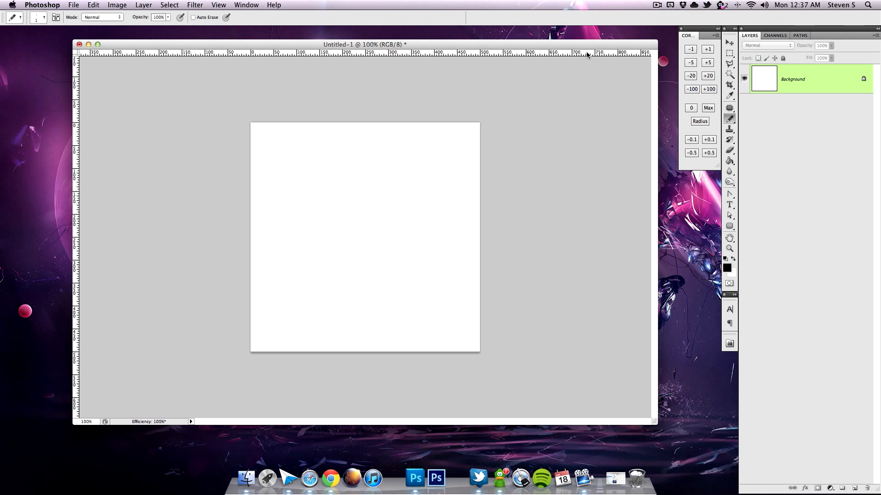
Step: Add a new layer and draw a straight black horizontal line across the canvas
drag(590, 43, 591, 43)
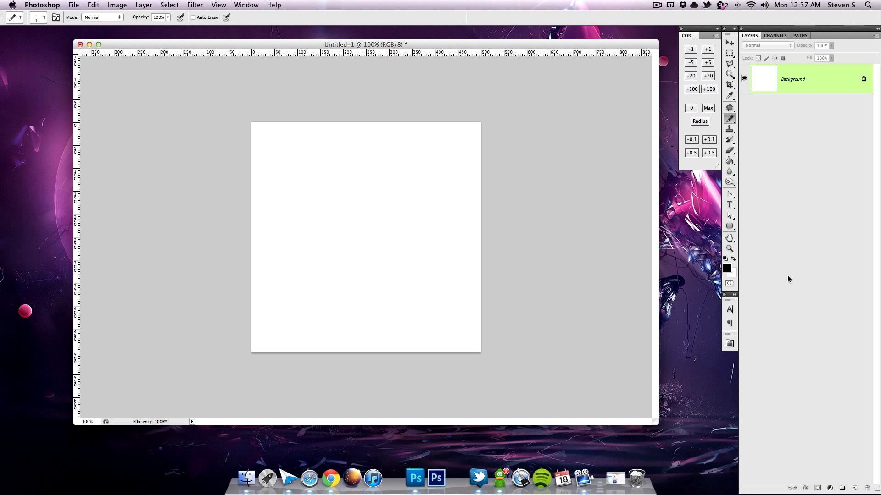
click(855, 489)
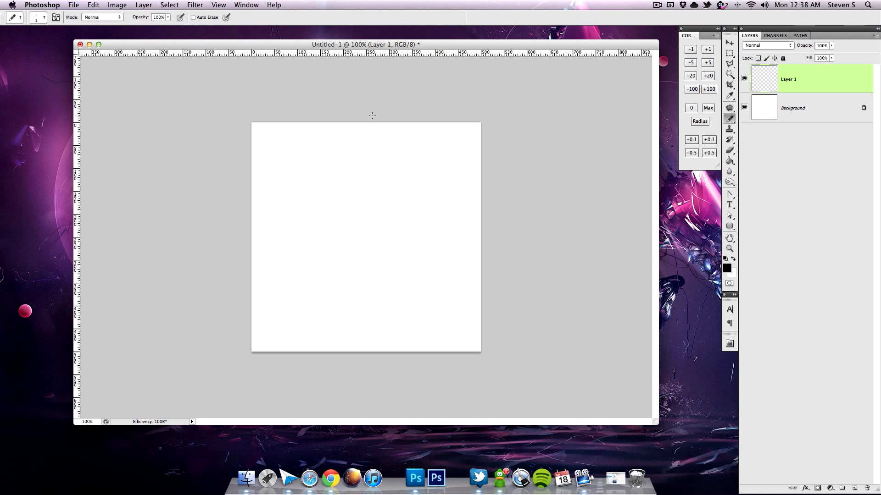
drag(365, 49, 364, 47)
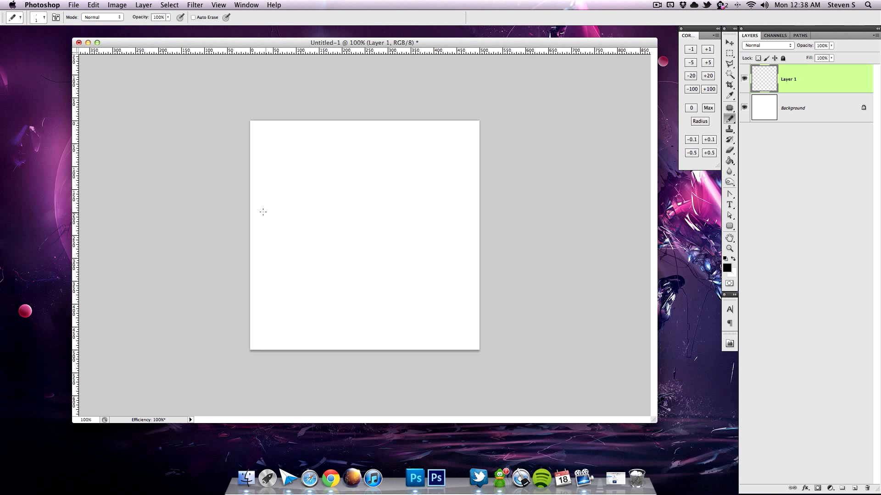
drag(250, 209, 508, 209)
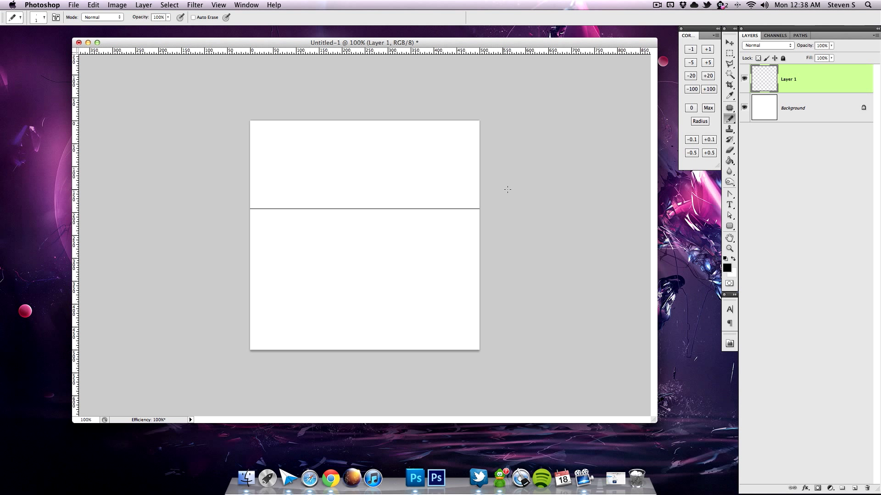
Step: Switch to the hard-edged Pencil and draw a second horizontal line below the first
click(732, 122)
click(765, 117)
click(731, 120)
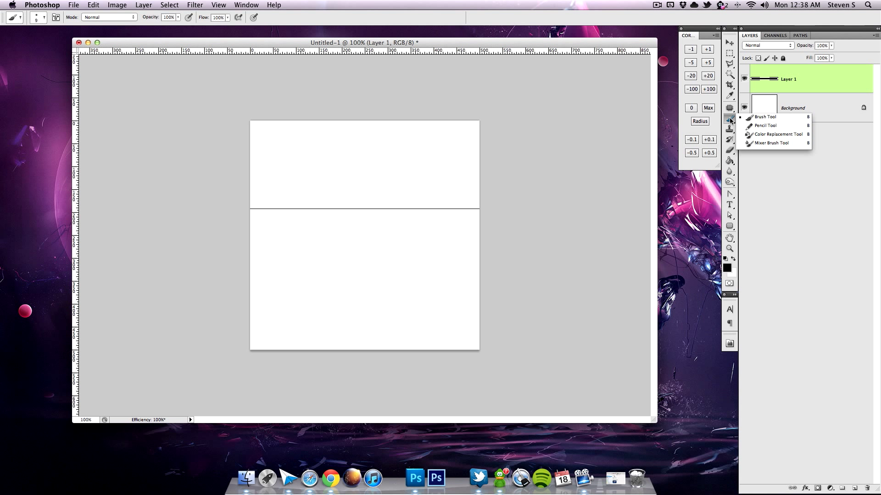
click(765, 125)
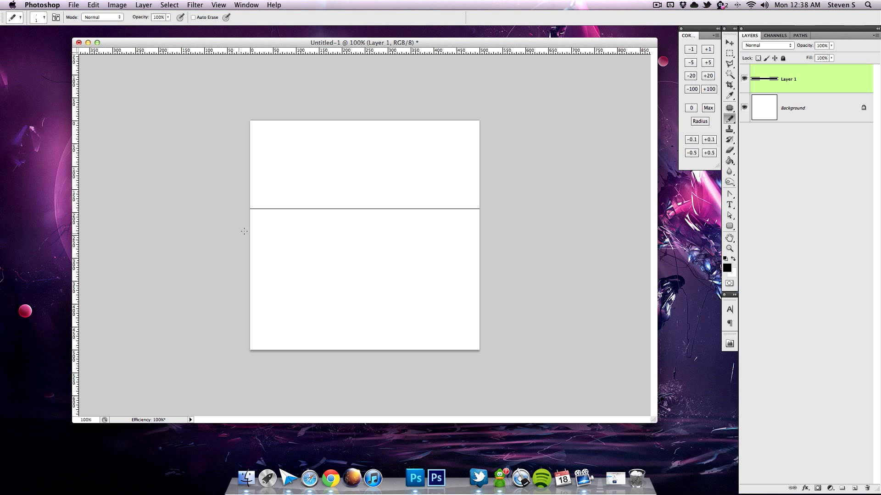
drag(245, 234, 486, 234)
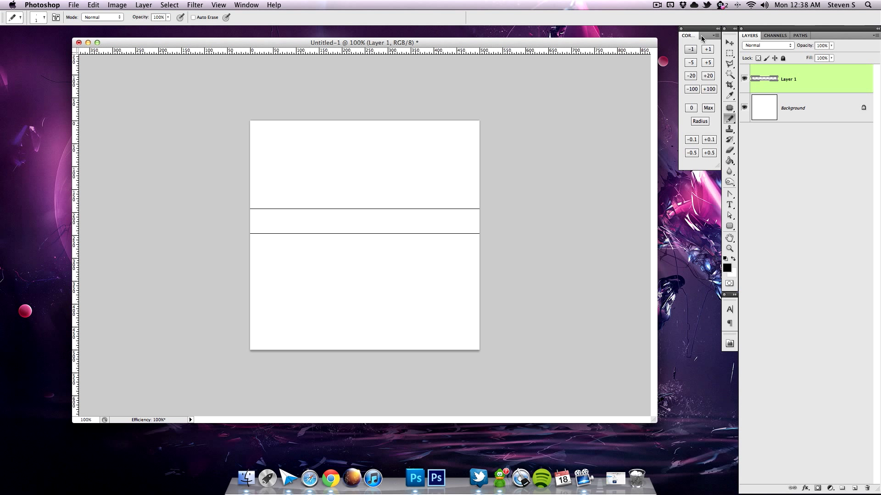
Step: Marquee-select the second line, delete it, and deselect
key(m)
mouse_move(560, 307)
mouse_down()
mouse_move(225, 238)
mouse_move(220, 190)
mouse_up()
key(Delete)
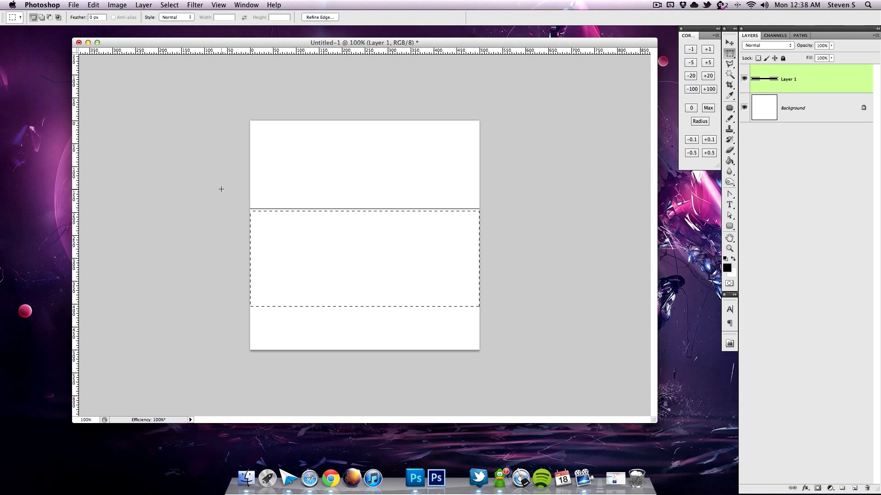
click(221, 189)
Step: Create a new 4 × 4 pixel document, enlarge its window and zoom it to 3200%
key(super+n)
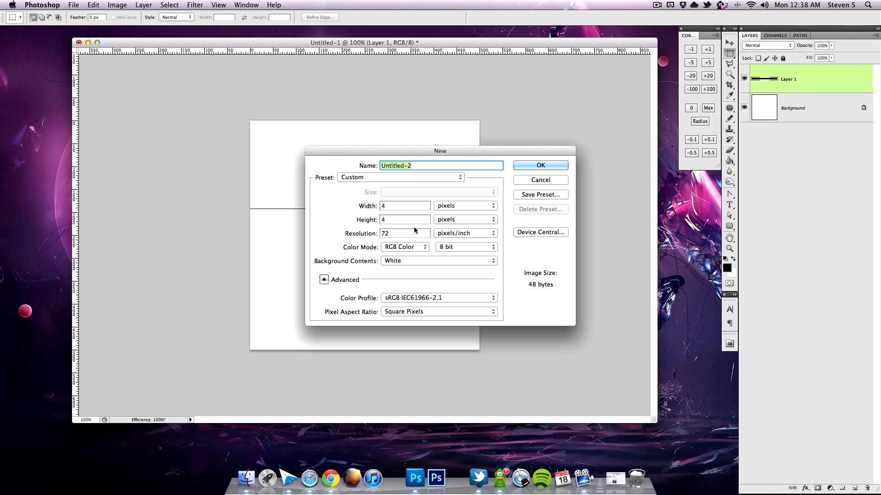
drag(484, 151, 466, 113)
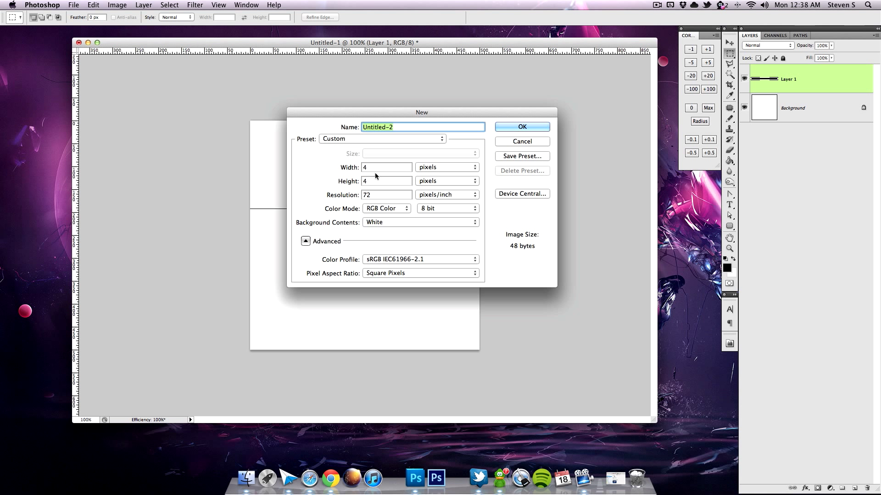
click(533, 127)
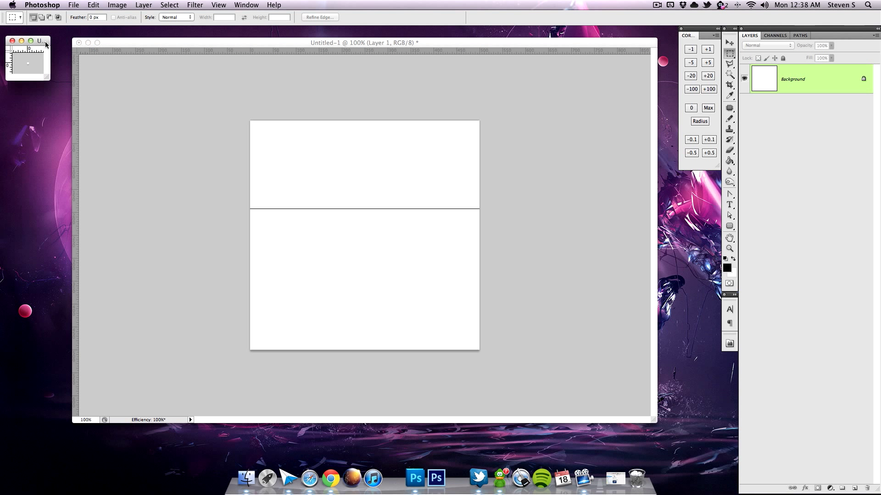
drag(46, 43, 238, 121)
drag(238, 156, 592, 376)
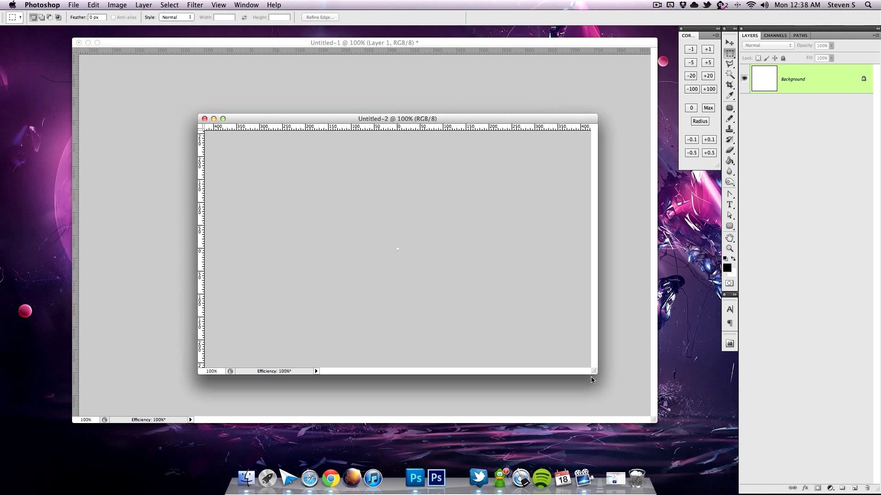
key(super+0)
key(super+equal)
key(super+equal)
key(super+equal)
key(super+equal)
key(super+equal)
key(super+equal)
key(super+equal)
key(super+equal)
key(super+equal)
key(super+equal)
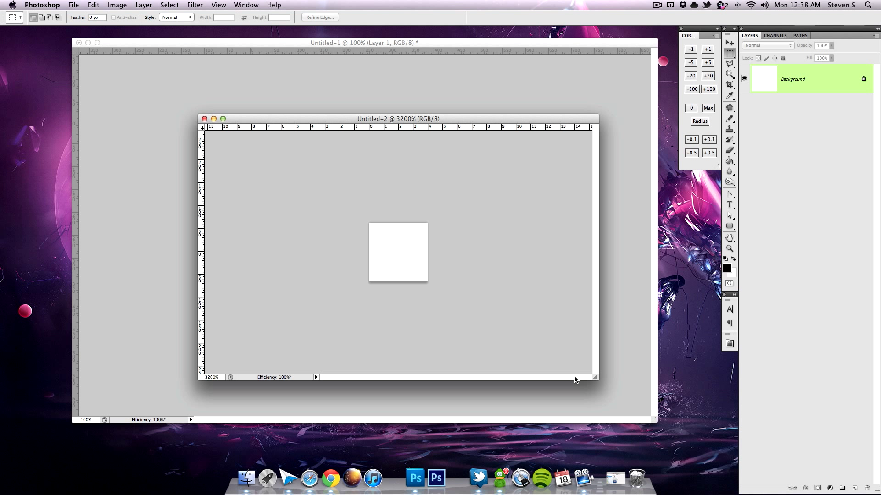
Step: Convert the Background to Layer 0, add an empty Layer 1, and delete Layer 0
double_click(823, 88)
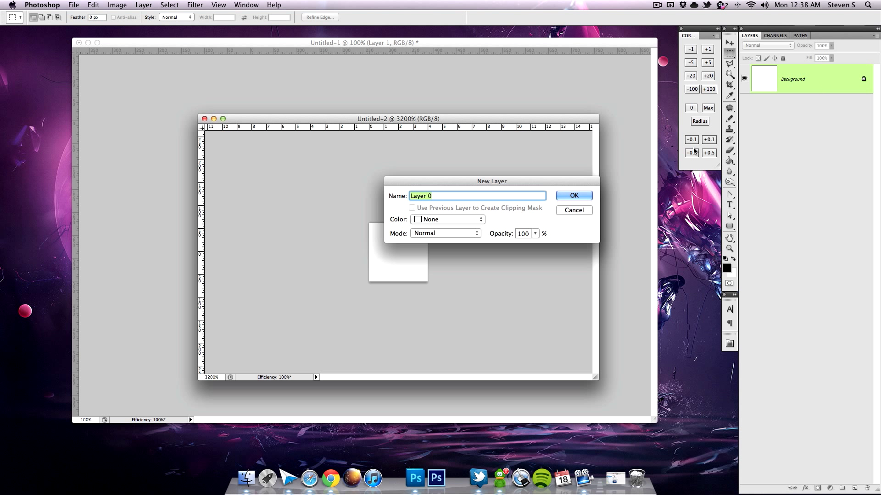
key(Return)
click(854, 488)
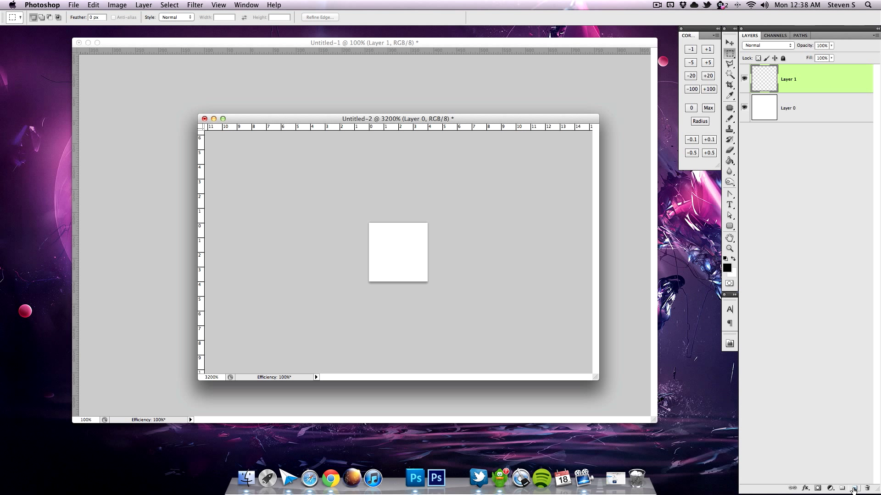
drag(818, 117, 863, 488)
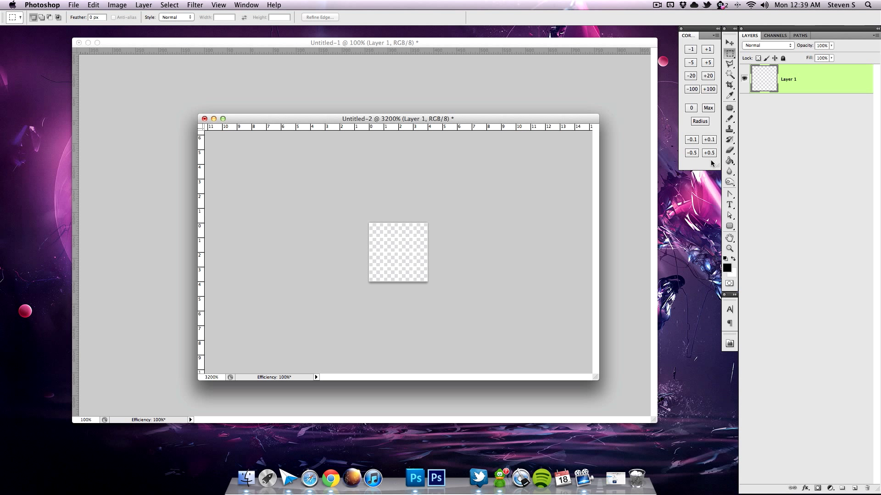
alt+click(730, 120)
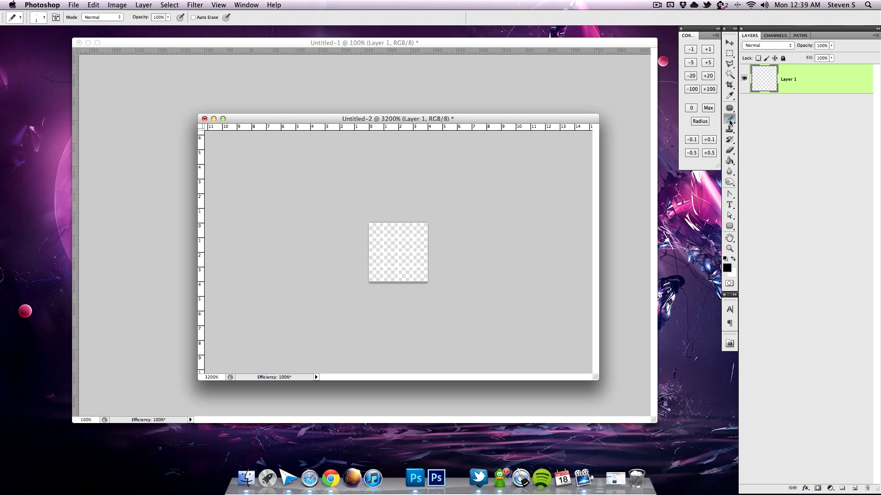
Step: With the Pencil, paint four black pixels diagonally from the tile's top-left to bottom-right
drag(730, 122, 768, 127)
click(376, 230)
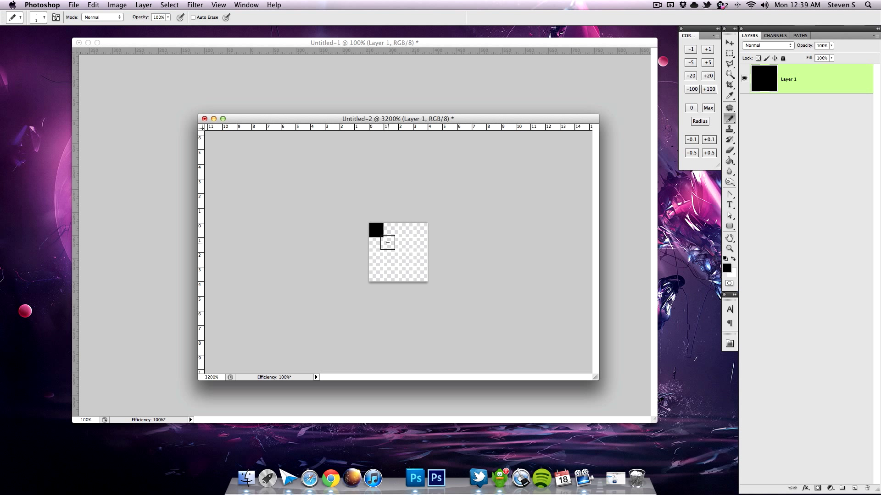
click(388, 242)
click(405, 259)
click(419, 274)
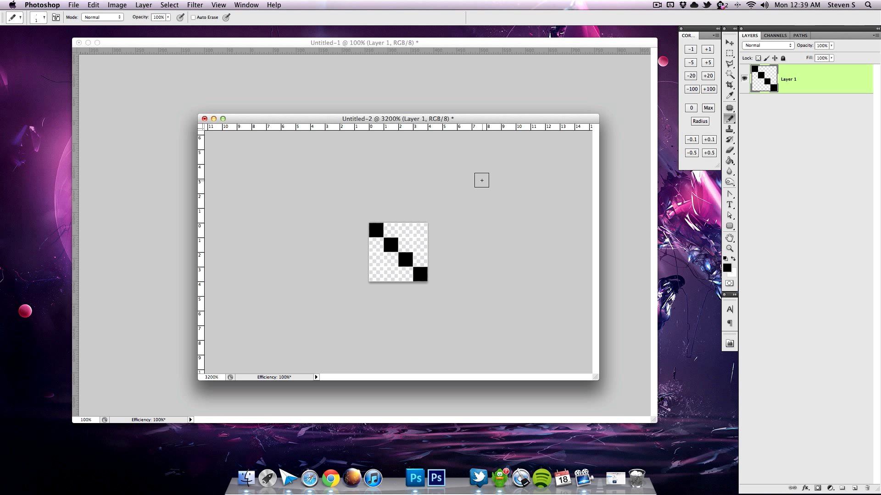
drag(417, 121, 423, 118)
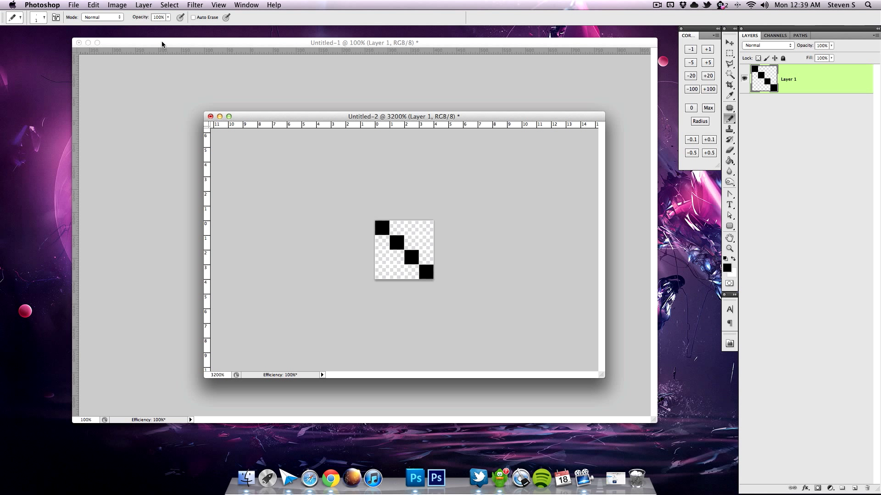
Step: Use Edit > Define Pattern to save the tile as a pattern named 'dots'
click(100, 5)
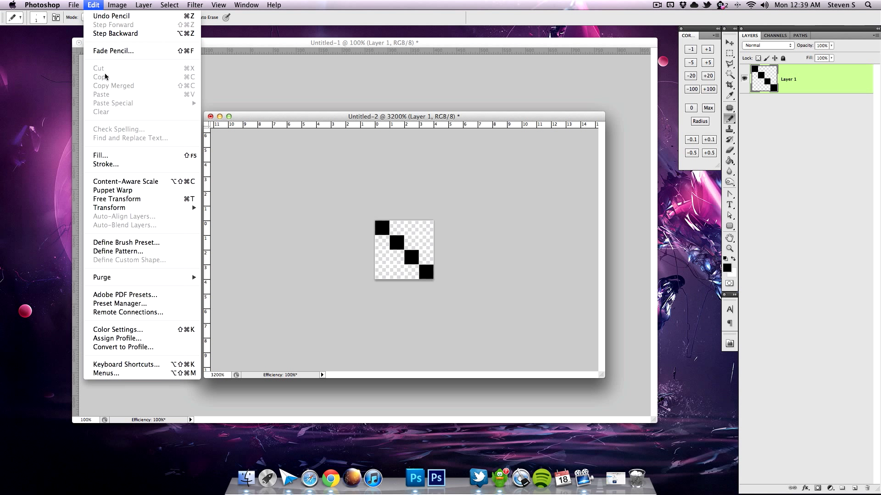
click(130, 255)
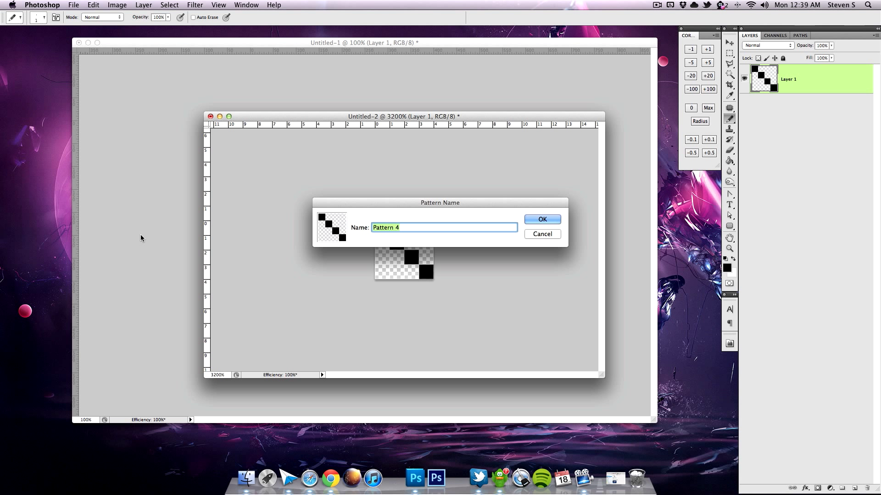
text(dots)
key(Return)
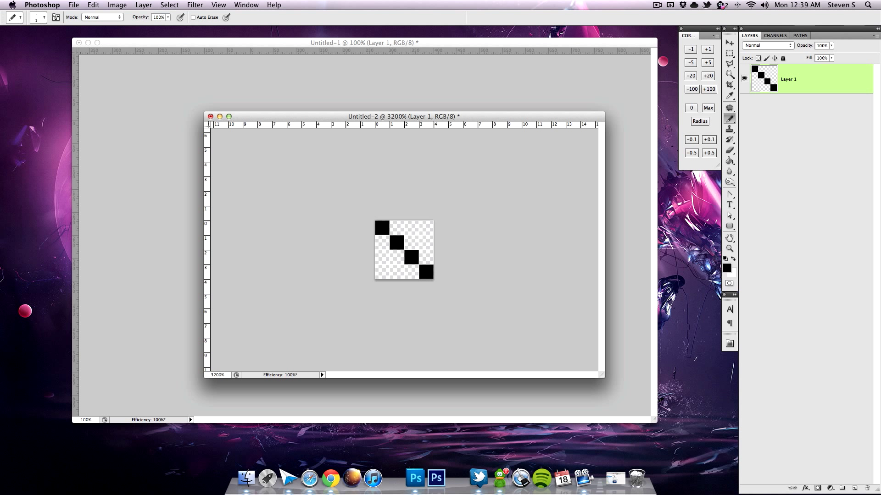
Step: Give Layer 1 a 0% fill opacity and a Pattern Overlay using the new dots pattern
click(219, 118)
drag(345, 38, 338, 39)
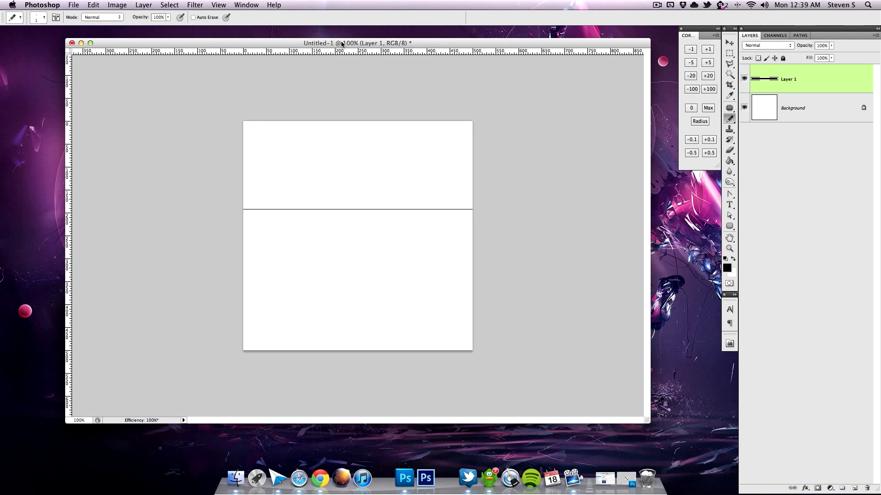
key(h)
double_click(811, 83)
drag(755, 133, 641, 138)
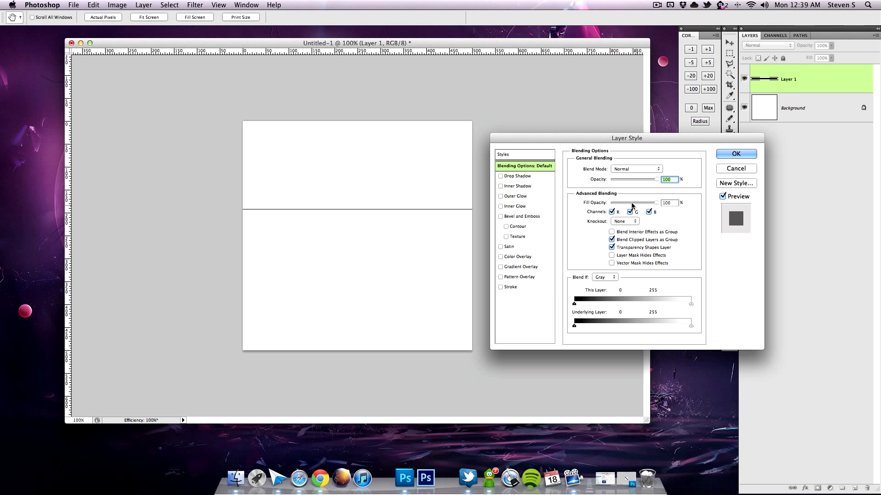
drag(656, 203, 604, 202)
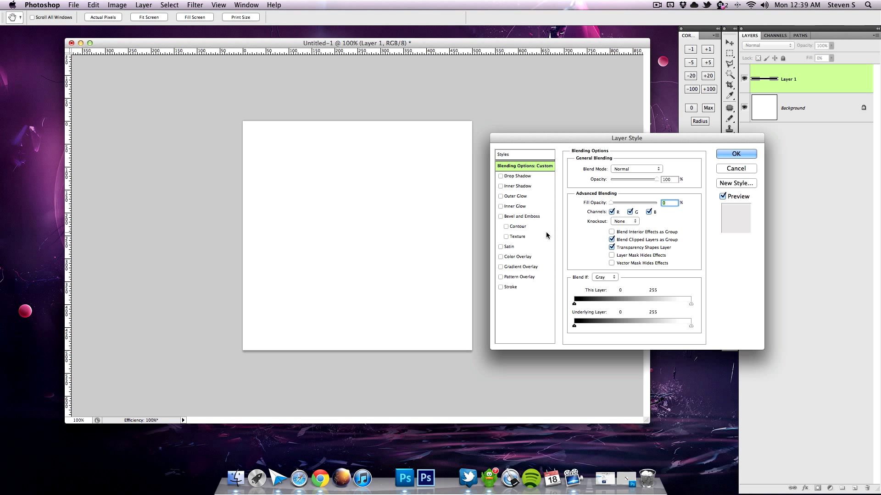
click(520, 278)
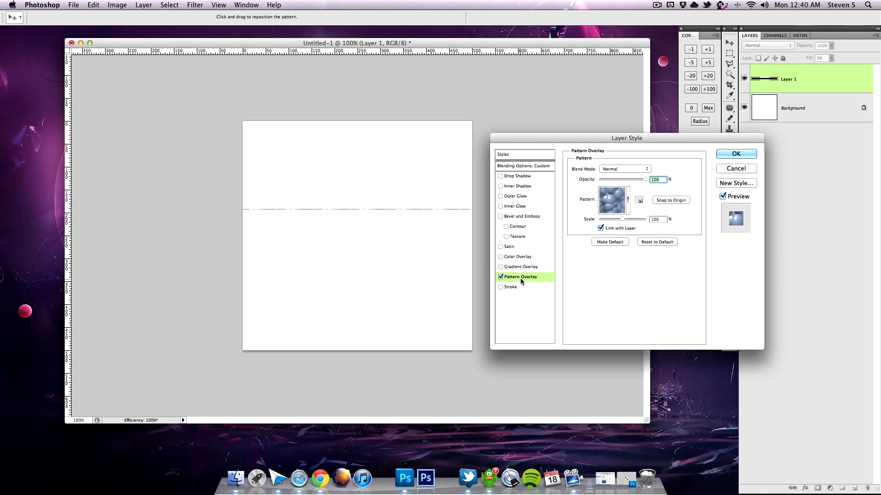
click(627, 202)
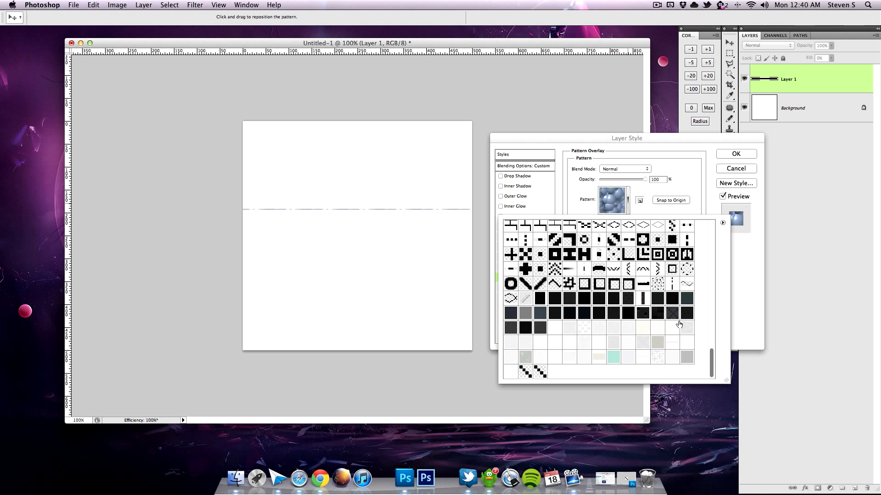
click(540, 372)
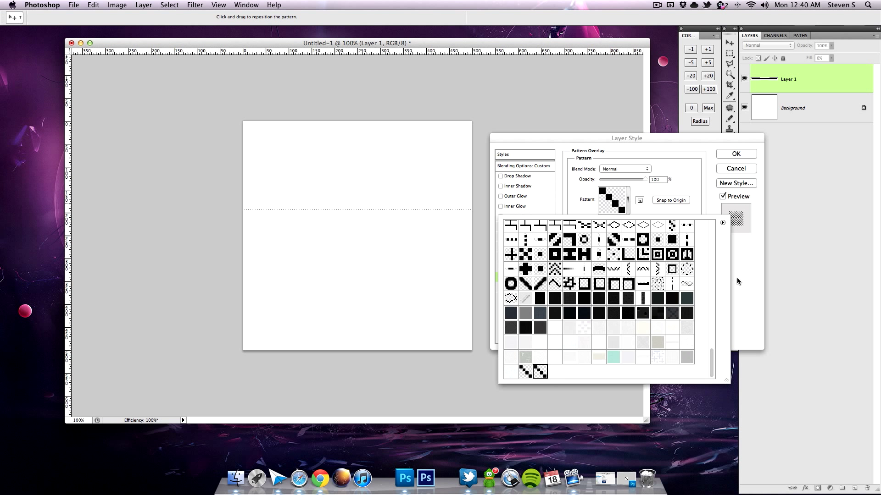
click(738, 296)
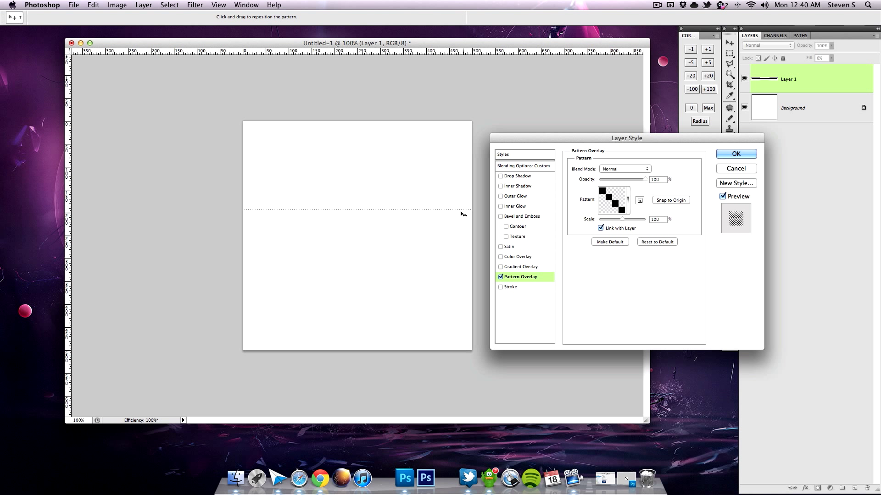
click(736, 154)
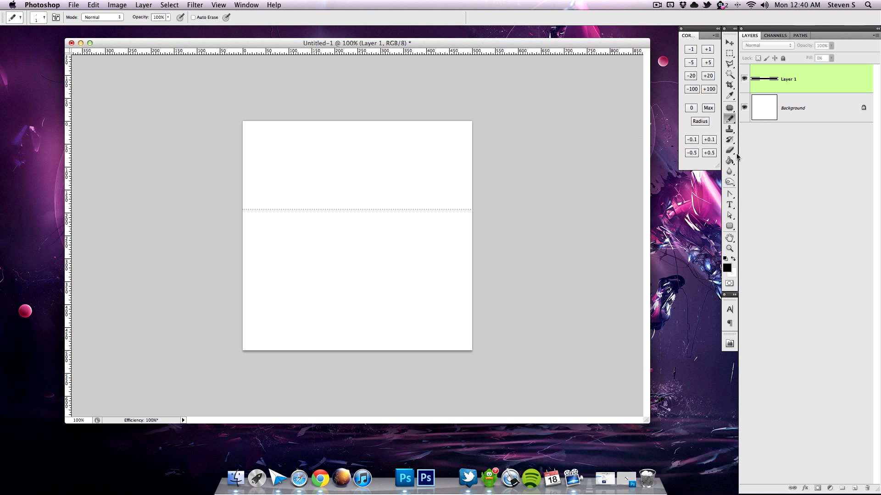
Step: Draw a vertical line and two diagonal strokes on Layer 1, all rendering as dotted lines
key(super+equal)
key(super+equal)
key(super+minus)
key(super+minus)
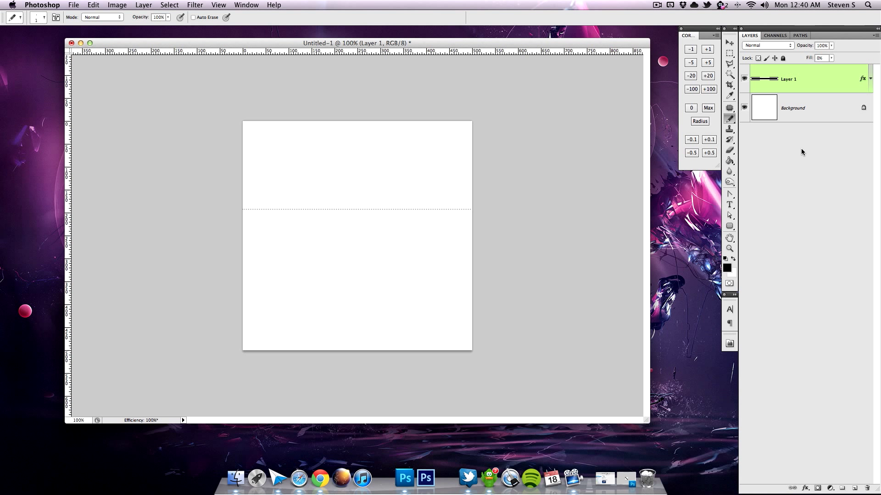
drag(364, 135, 365, 316)
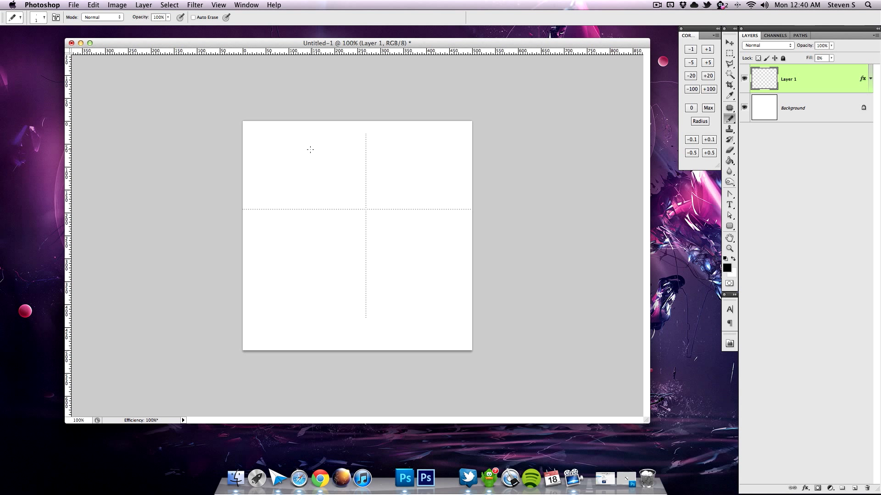
drag(472, 169, 312, 226)
mouse_move(285, 308)
mouse_down()
mouse_move(455, 190)
mouse_move(298, 301)
mouse_up()
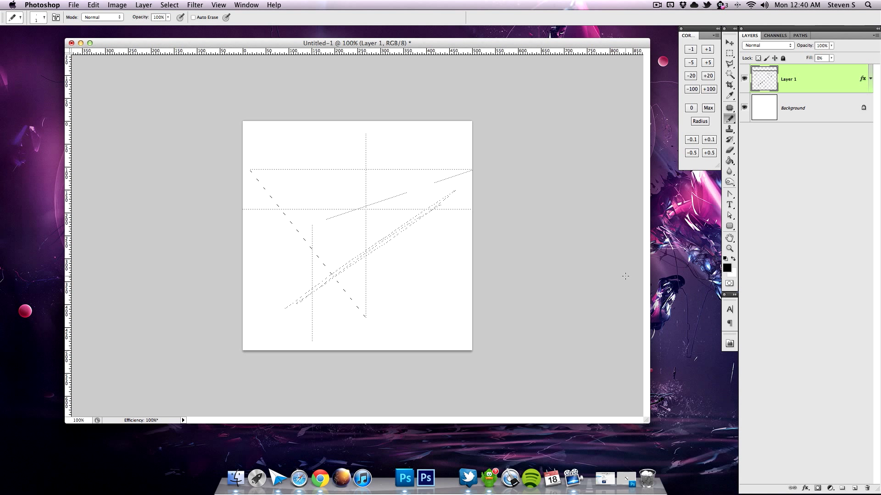